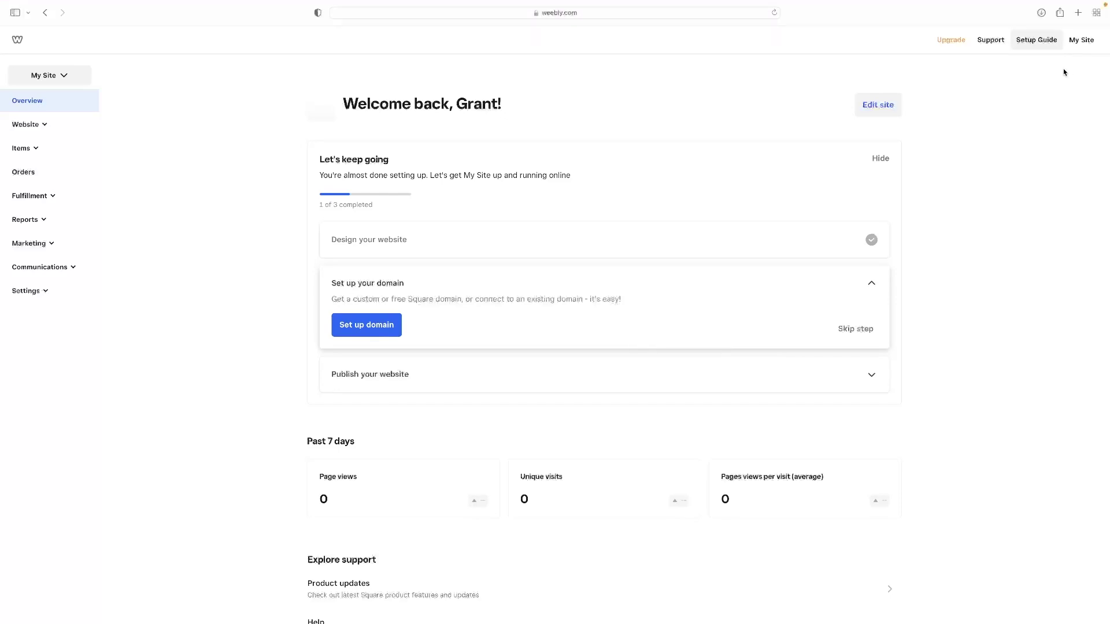
- Open the My Site menu to show Add site and Duplicate Site
left_click(1081, 40)
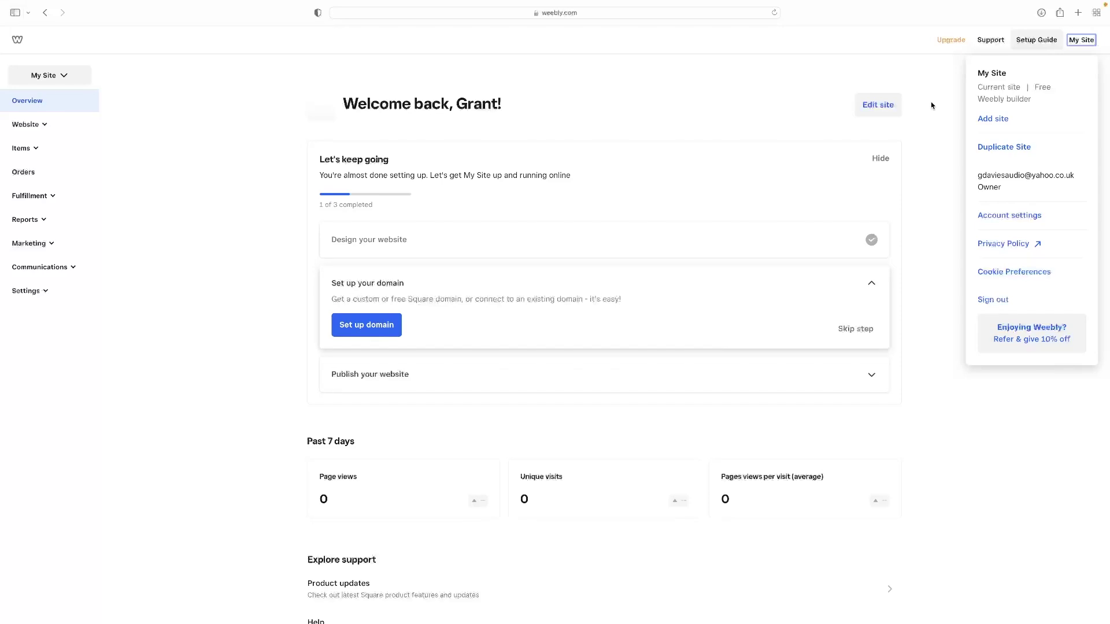
- Choose Add site to begin a new site and reach the website-type choice
left_click(1007, 121)
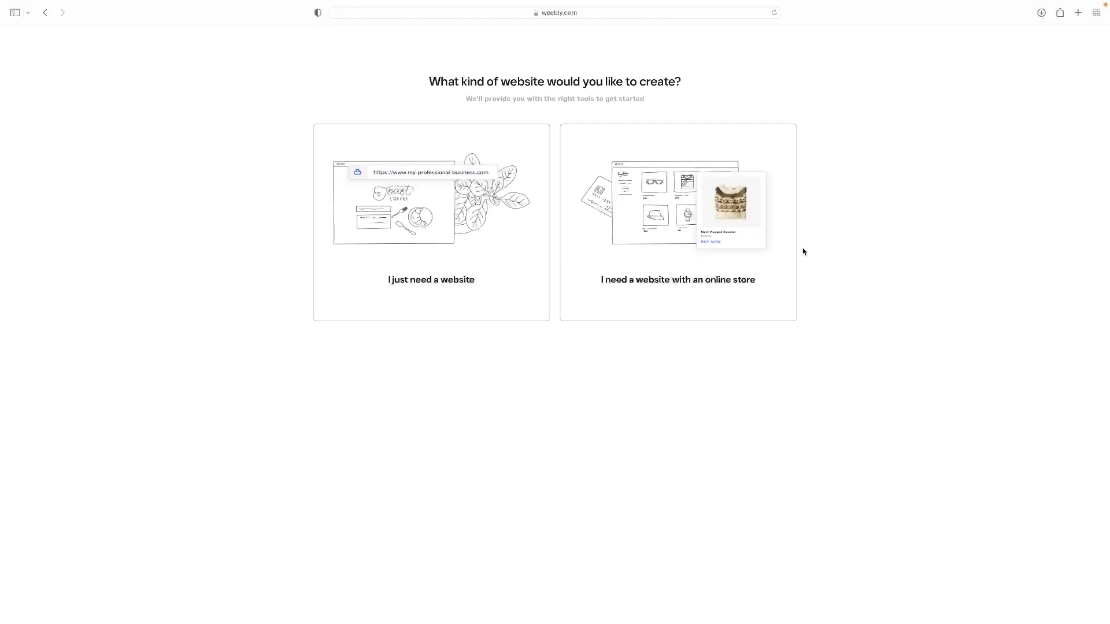
- Choose a website with an online store and name the store 'Test'
left_click(652, 224)
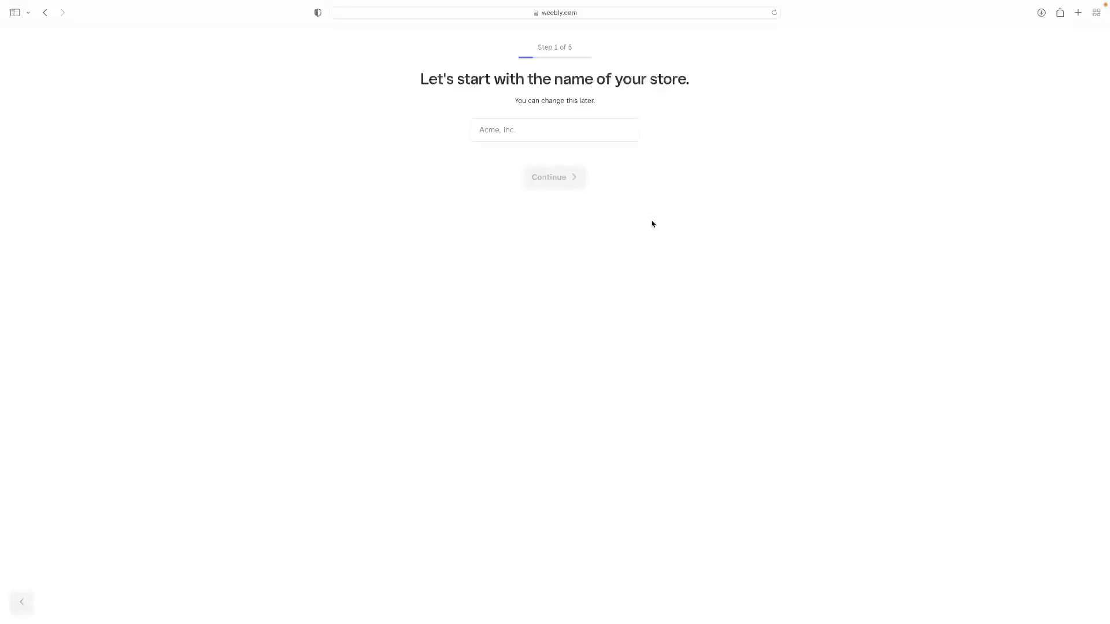
left_click(568, 130)
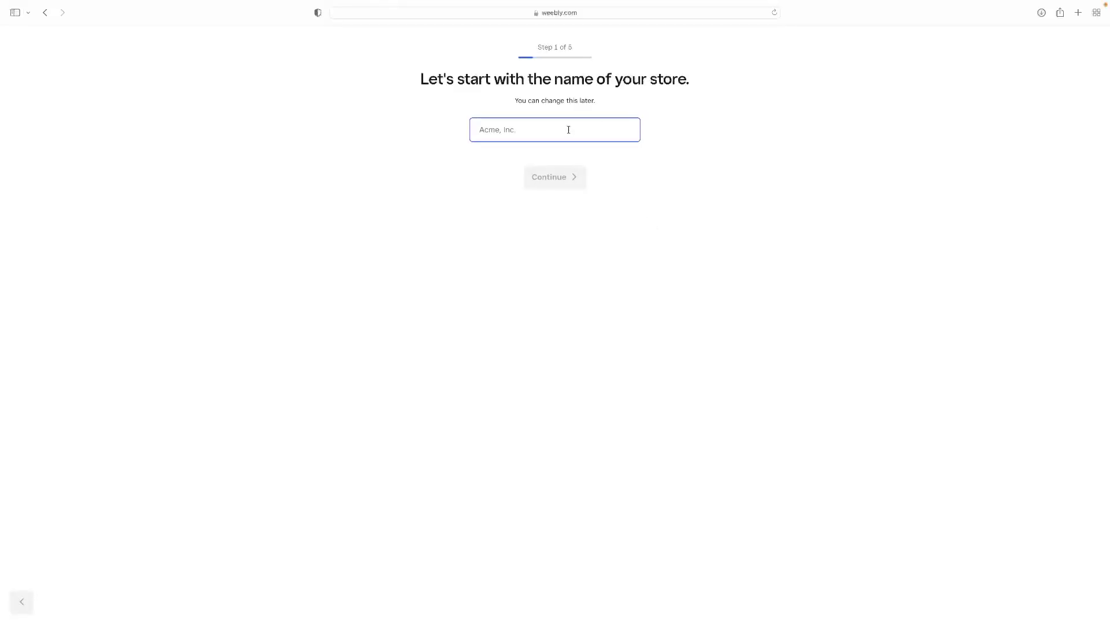
type("V")
key("BackSpace")
type("Test")
left_click(564, 174)
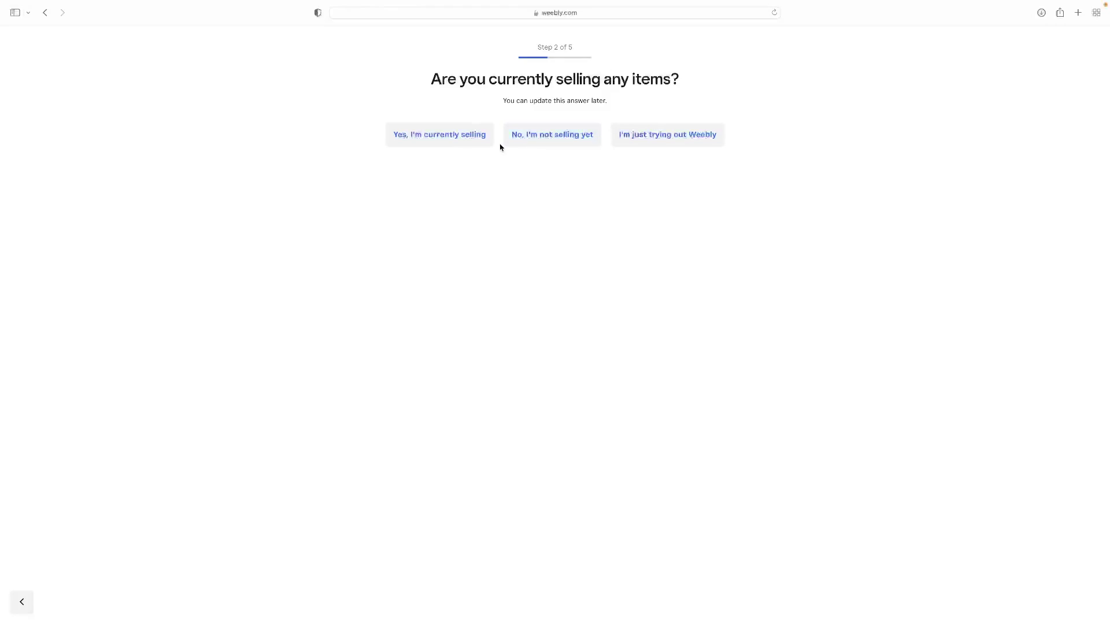
- Answer Yes, selling online only in the Other category, and skip the store address
left_click(477, 137)
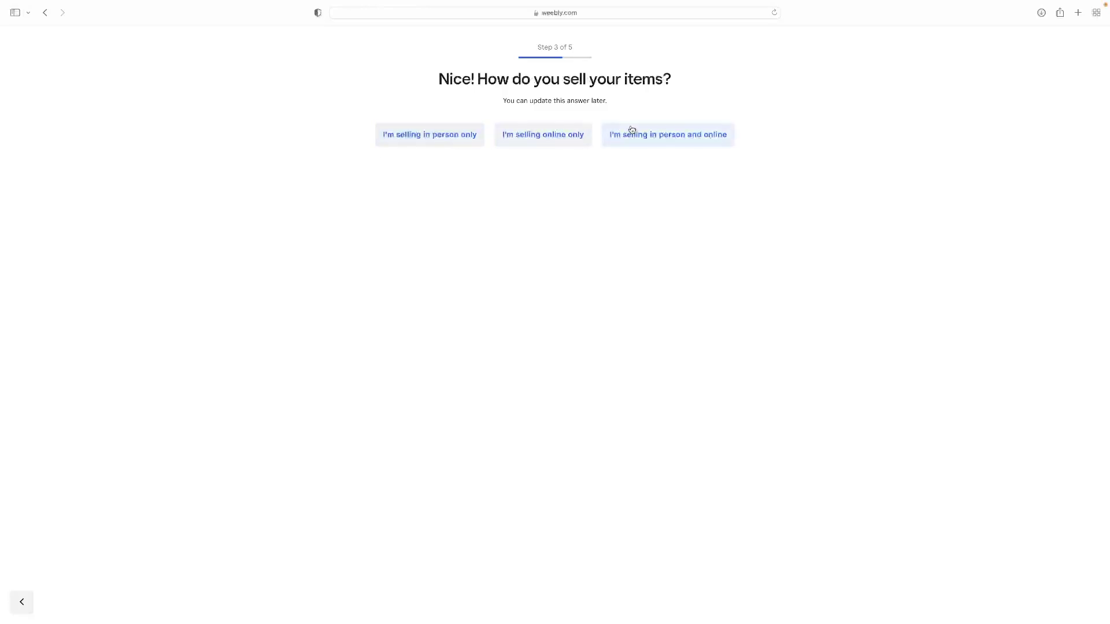
left_click(556, 141)
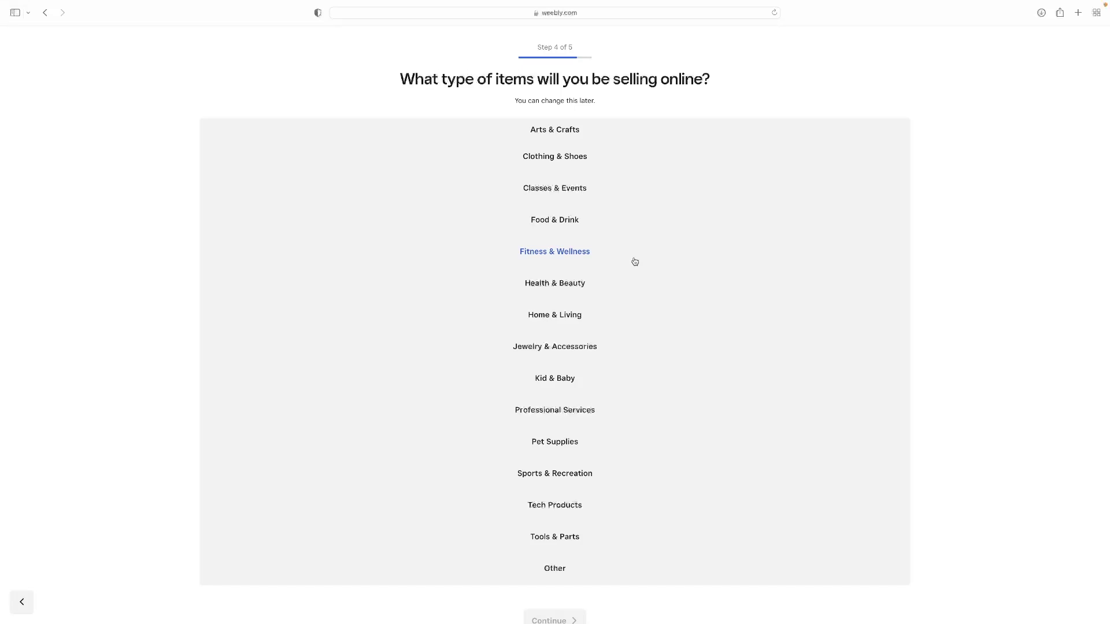
scroll(544, 339, "down", 2)
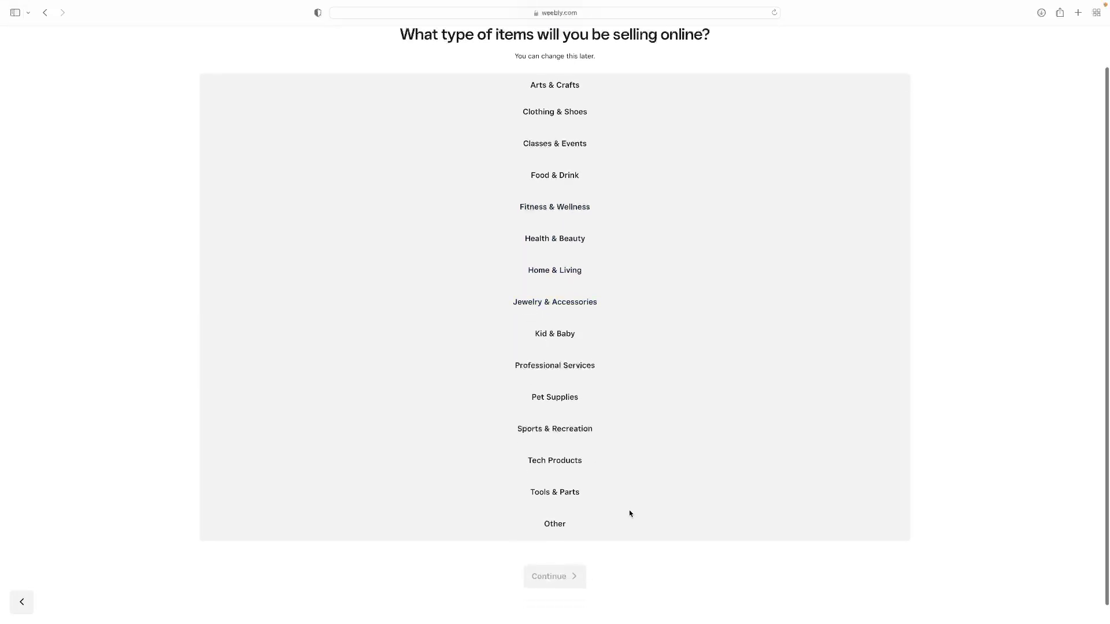
left_click(555, 530)
left_click(572, 576)
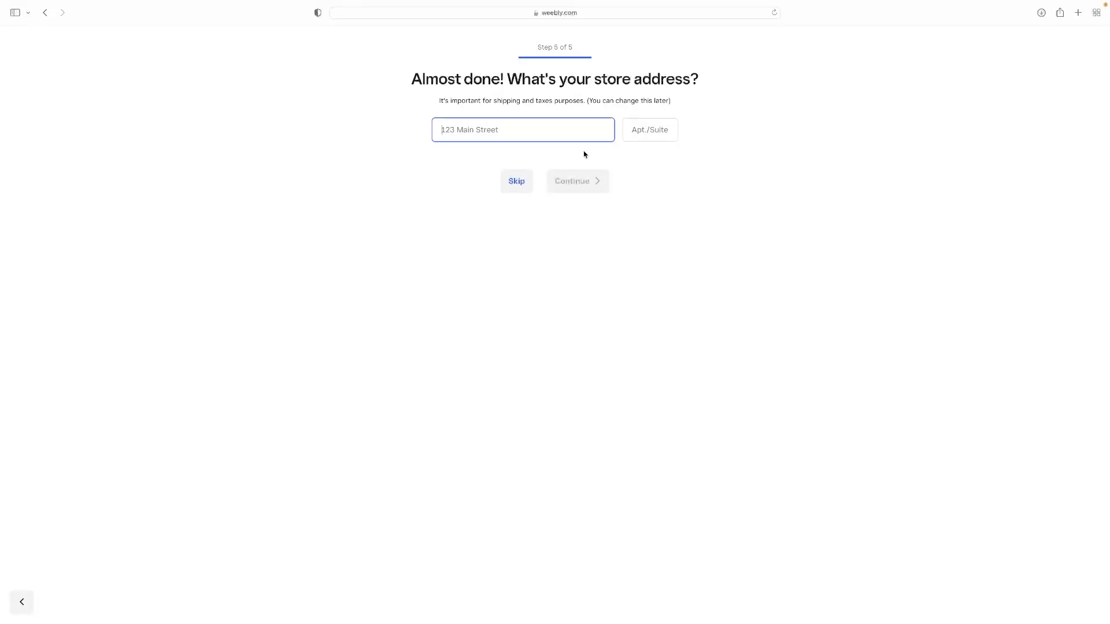
left_click(524, 189)
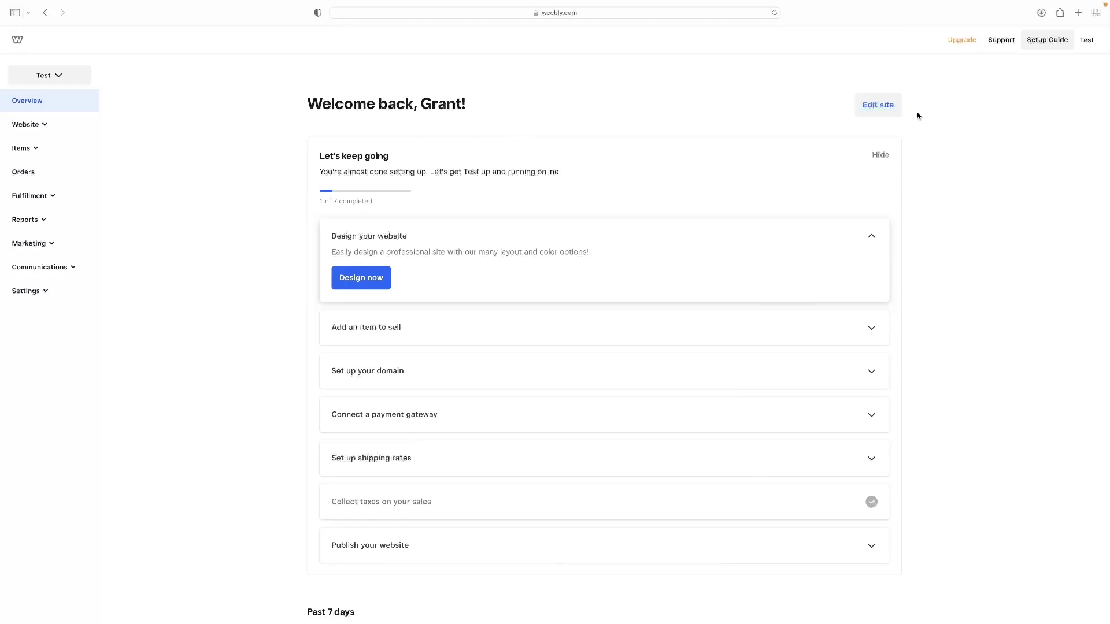
- Edit the Test site to bring up the Select a Theme gallery
left_click(887, 114)
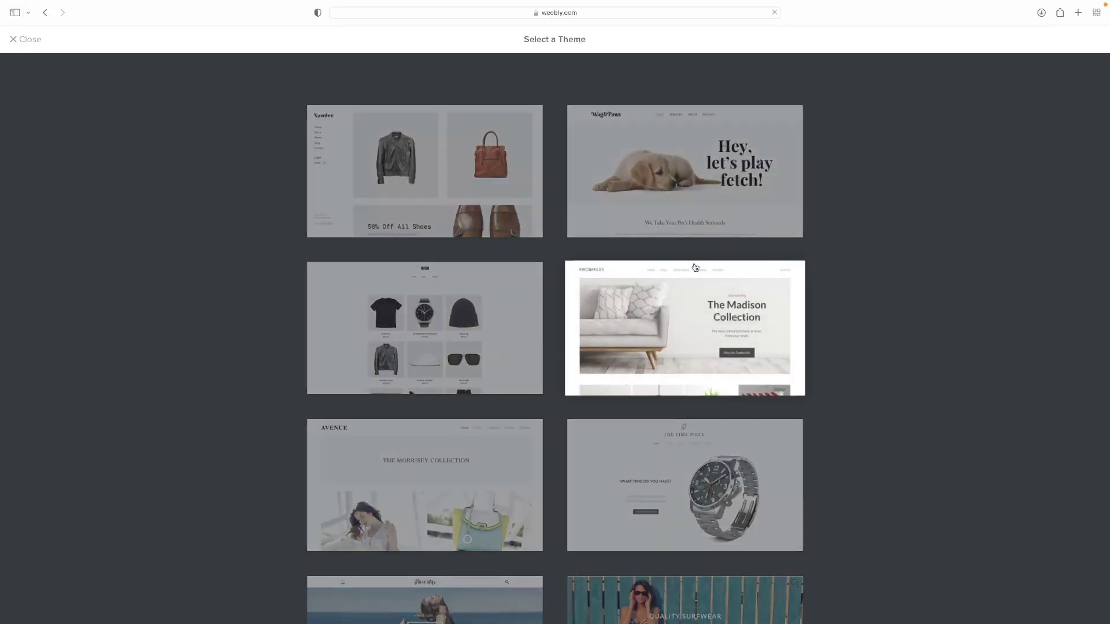
- Preview the Hugo theme and start editing the site with it
scroll(273, 320, "down", 5)
scroll(274, 319, "up", 5)
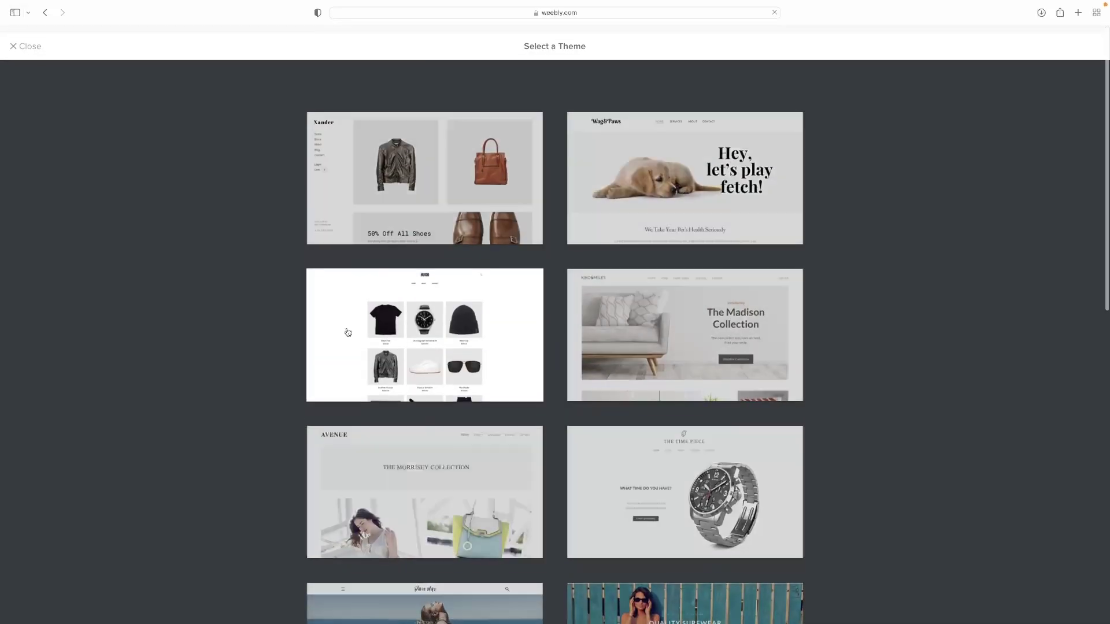
left_click(454, 337)
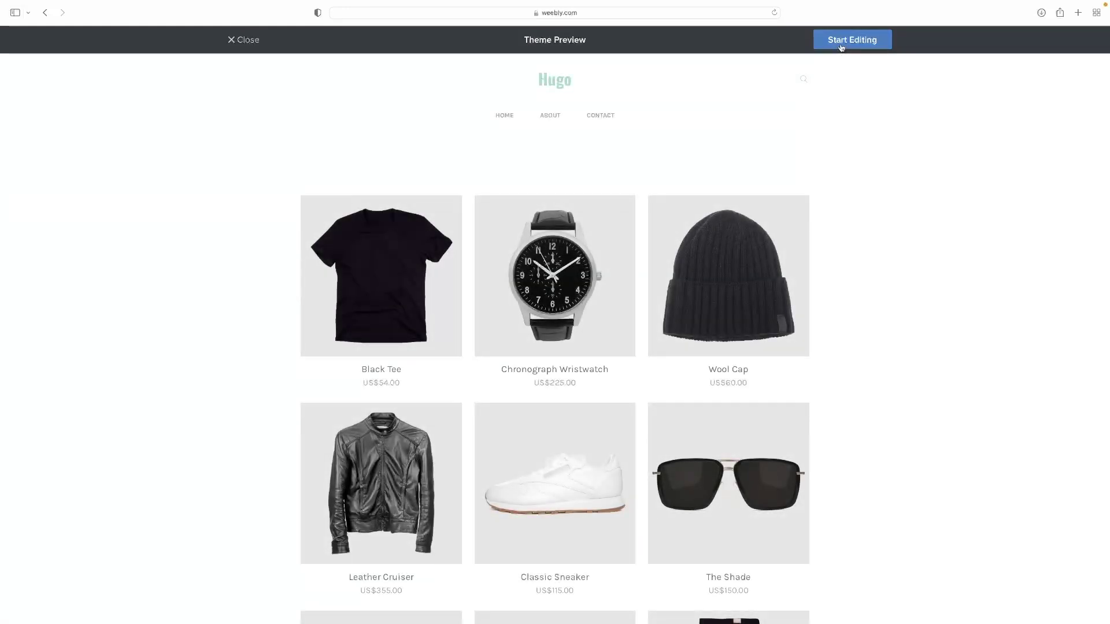
left_click(841, 44)
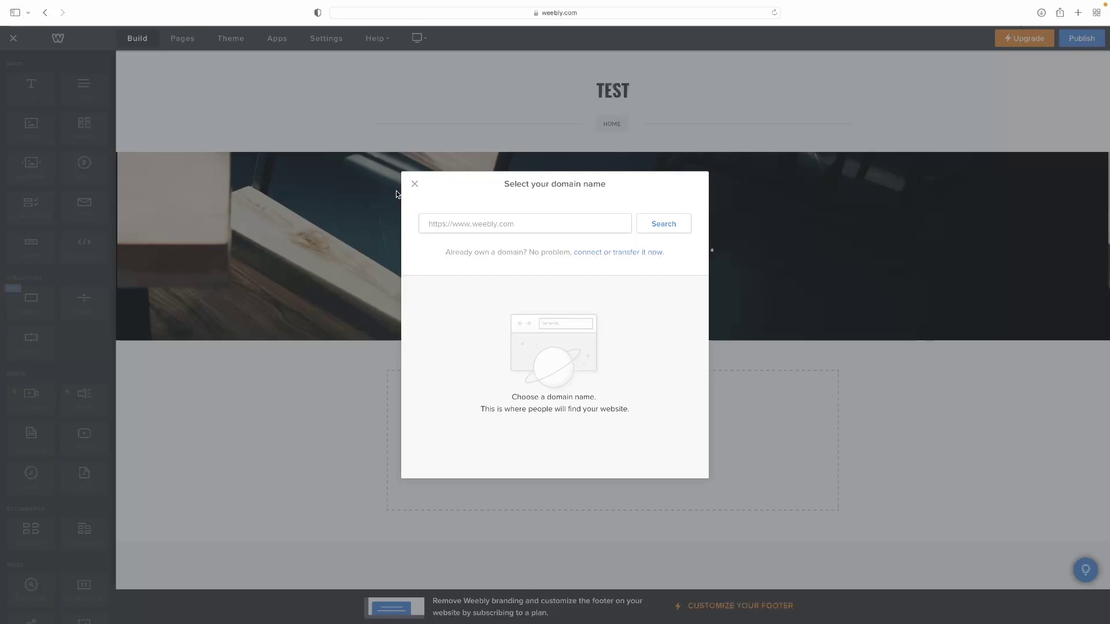
- Dismiss the domain prompt, cancel product selection, and close the editor to the dashboard
left_click(415, 184)
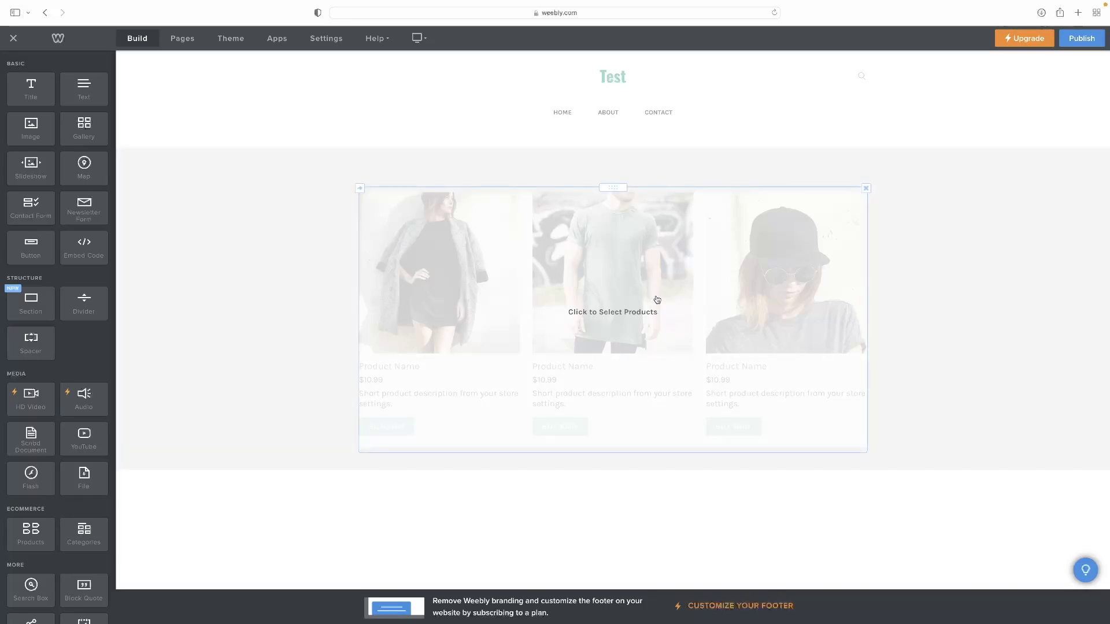
left_click(680, 299)
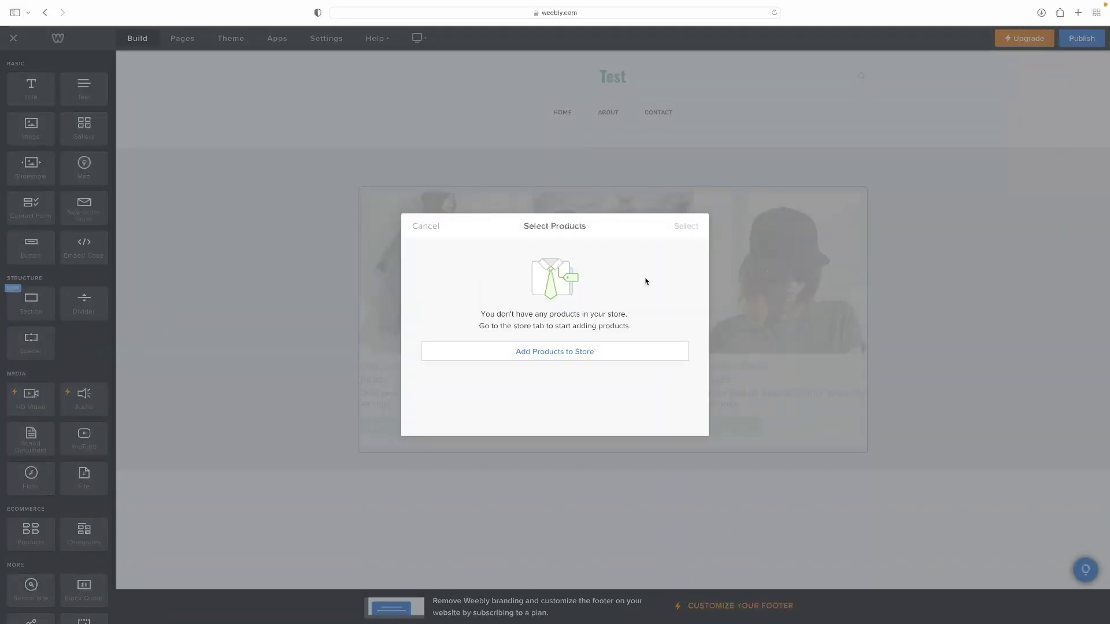
left_click(431, 226)
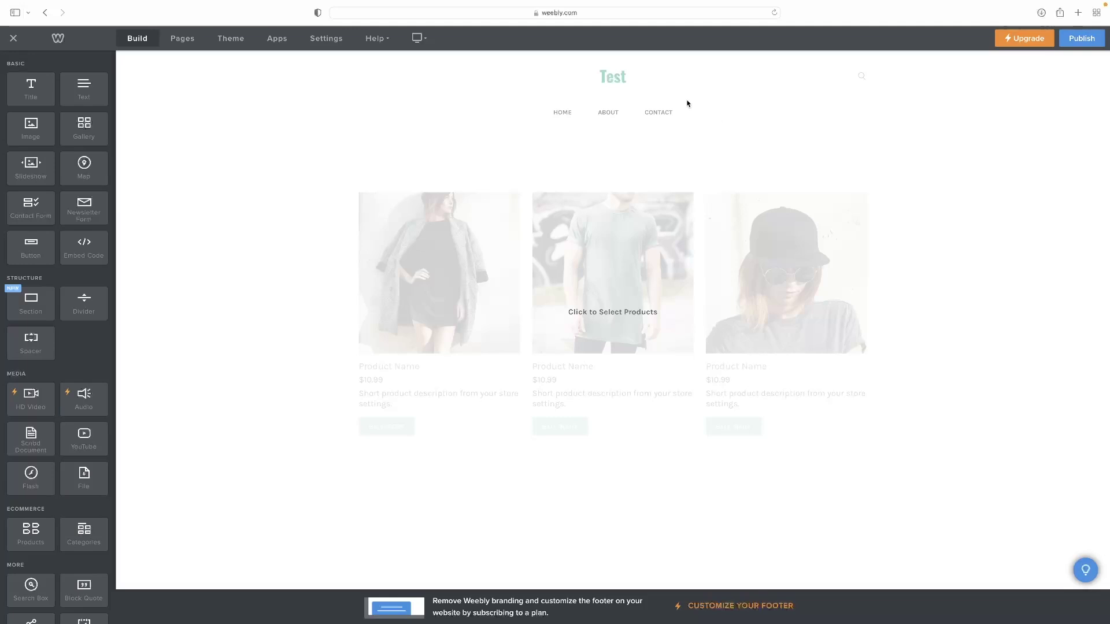
scroll(486, 286, "down", 1)
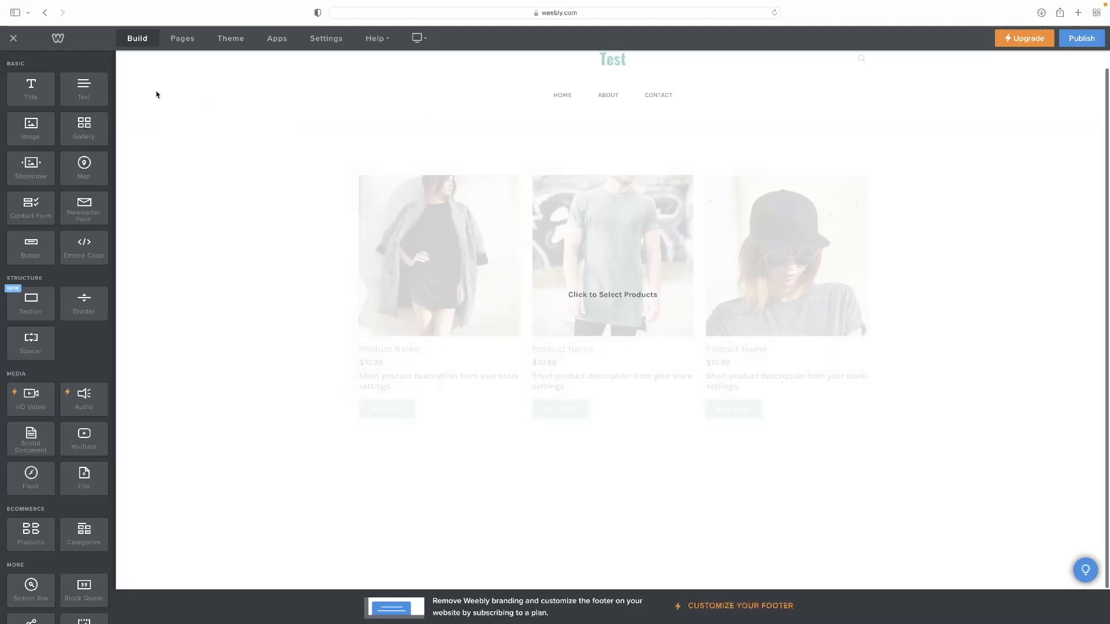
left_click(14, 41)
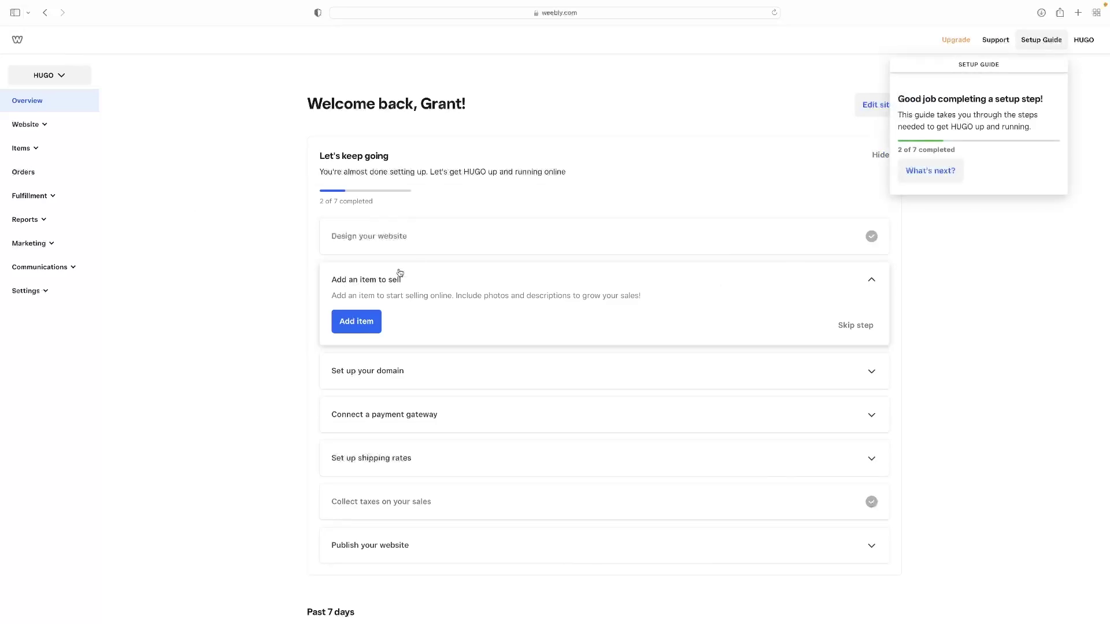
- Create a new store item from the setup guide and bring up its item type choices
left_click(371, 324)
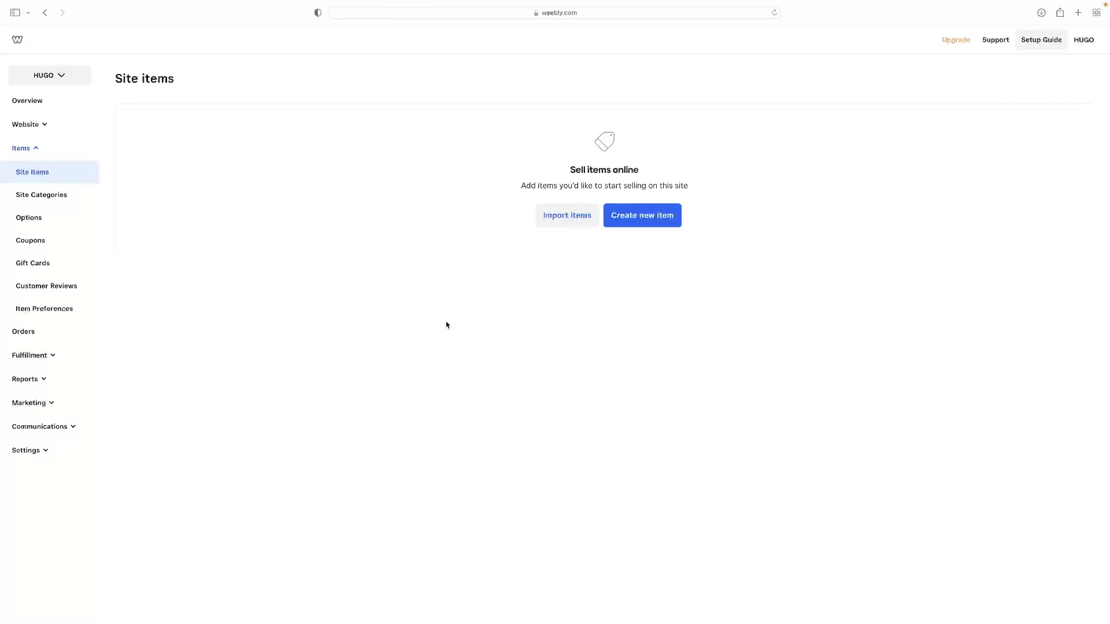
left_click(633, 219)
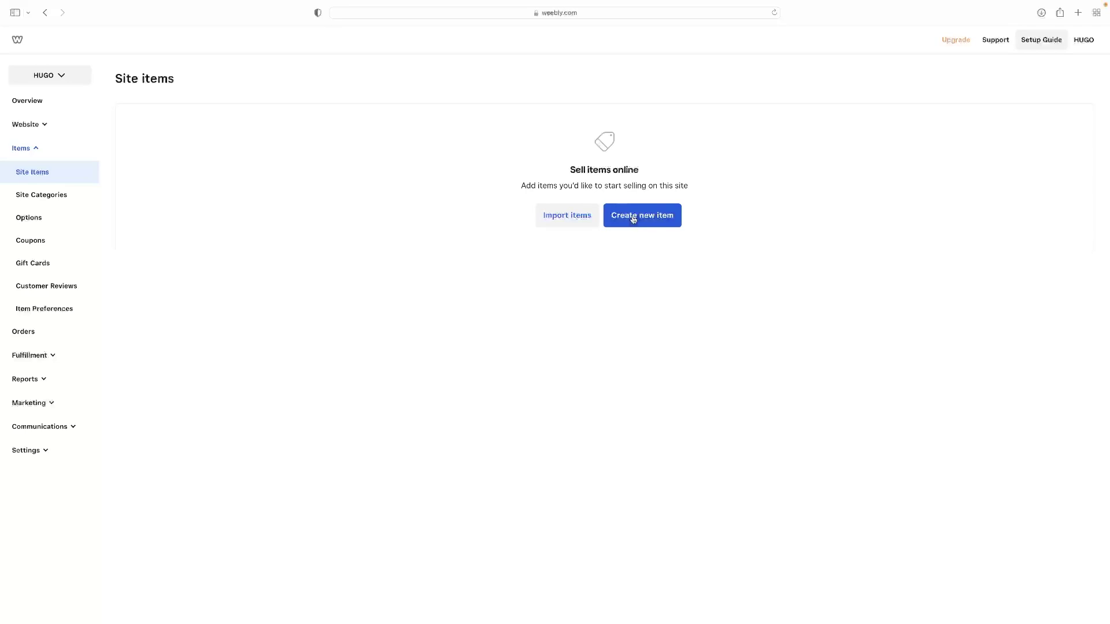
left_click(369, 137)
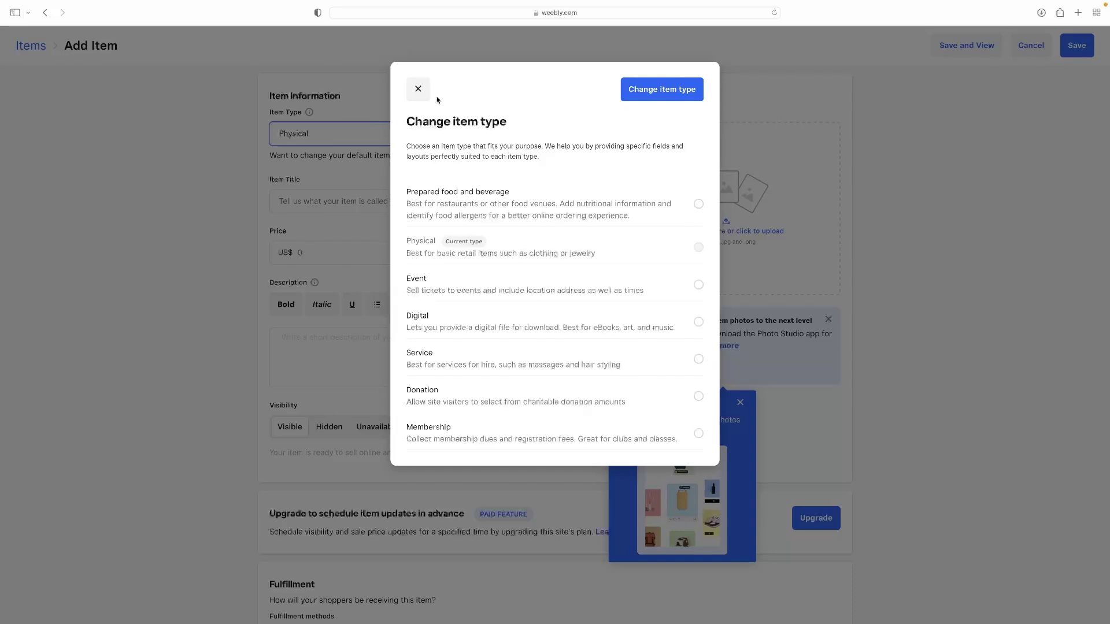
- Set the new item's type to Digital, then focus the Item Title and Description fields
left_click(545, 321)
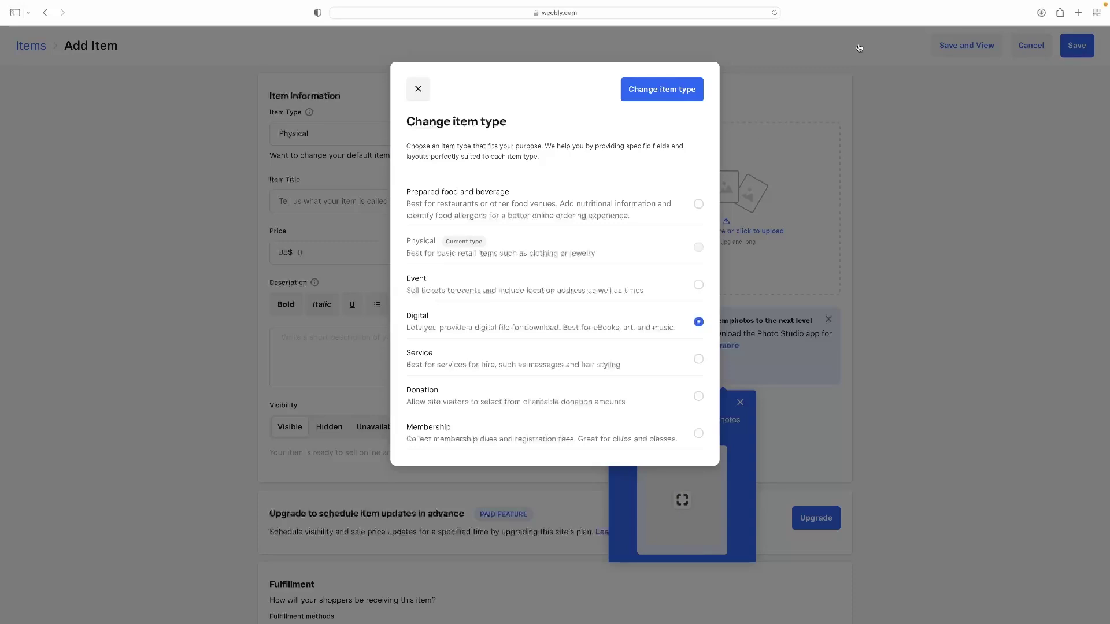
left_click(665, 96)
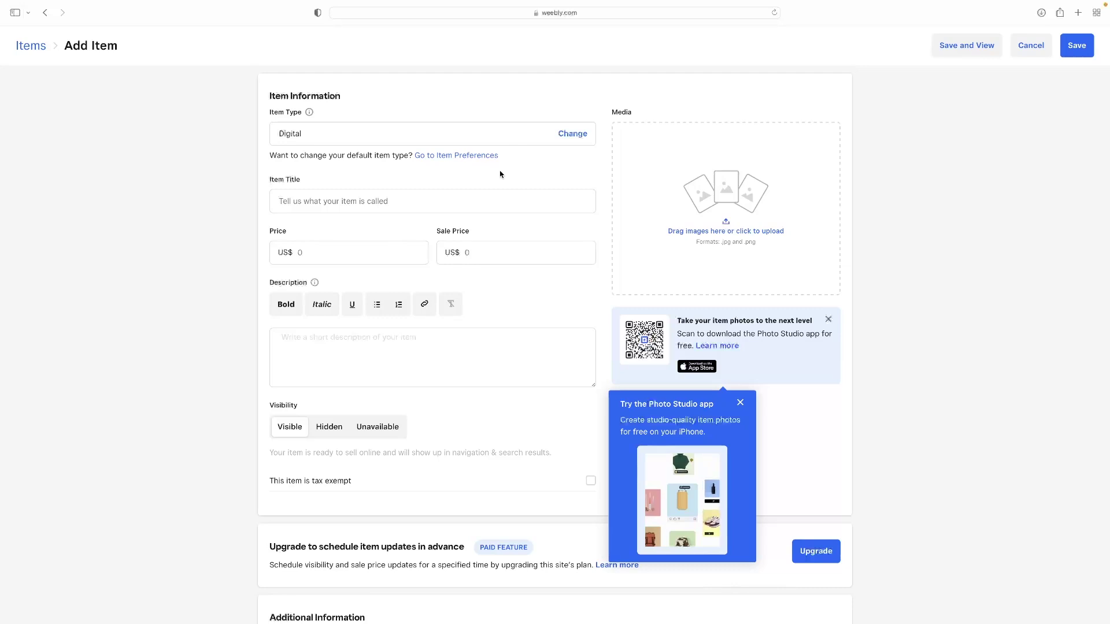
left_click(431, 202)
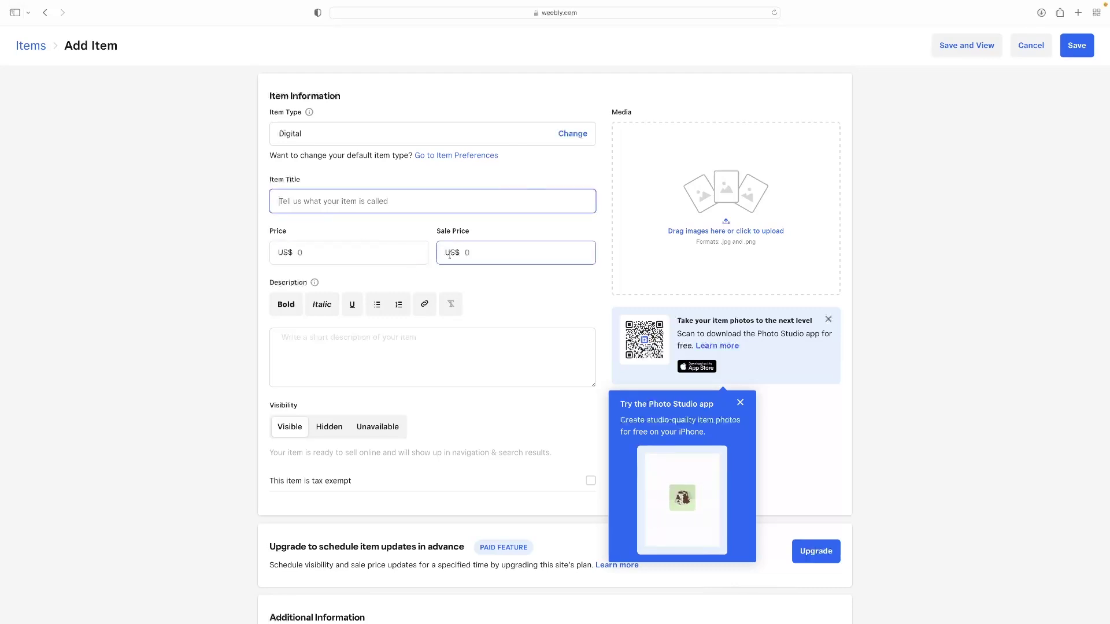
left_click(395, 354)
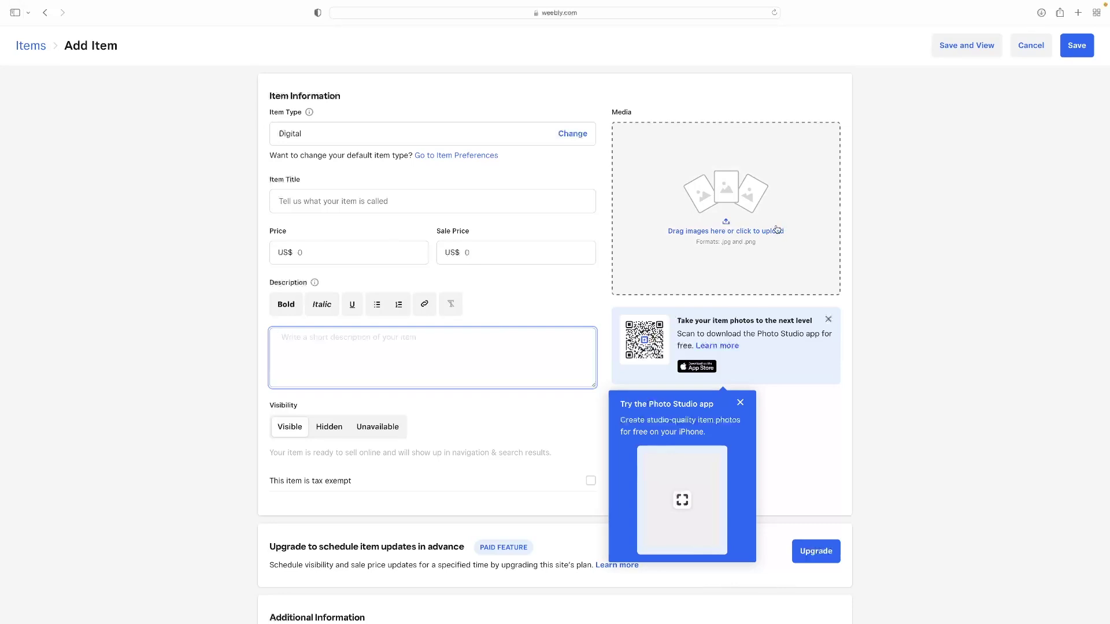
scroll(520, 310, "down", 5)
scroll(522, 313, "down", 2)
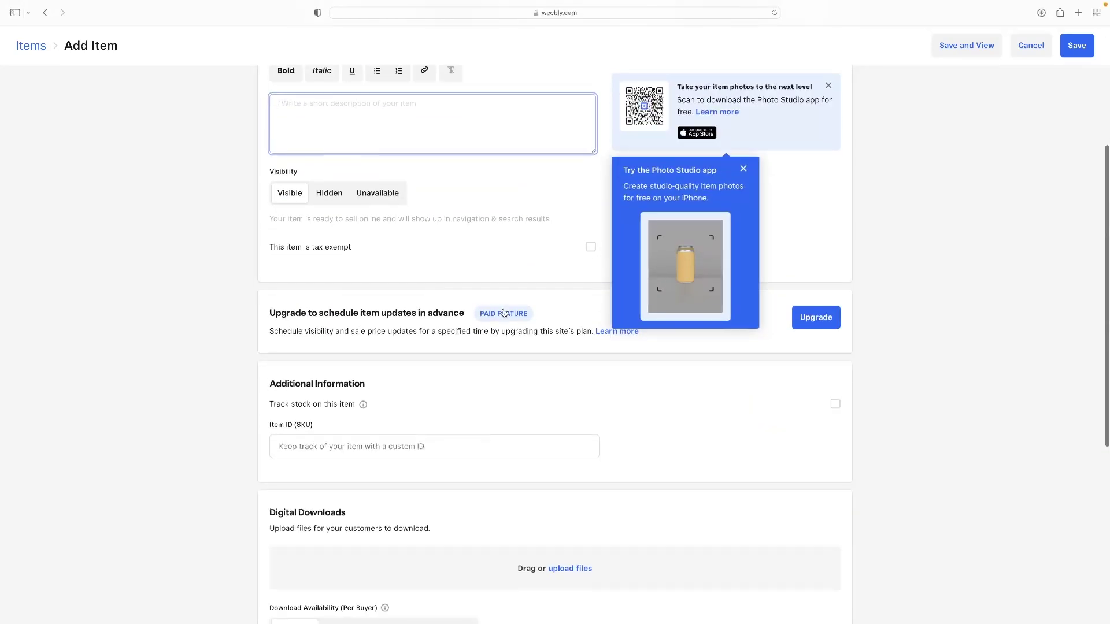
scroll(492, 332, "down", 10)
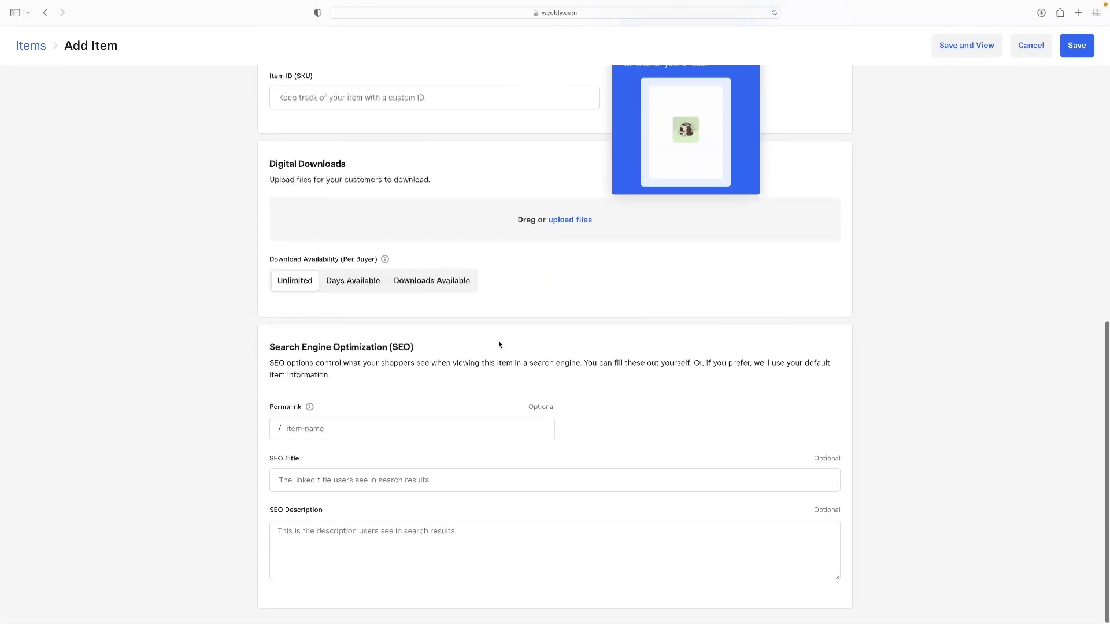
scroll(479, 314, "up", 3)
scroll(479, 314, "up", 2)
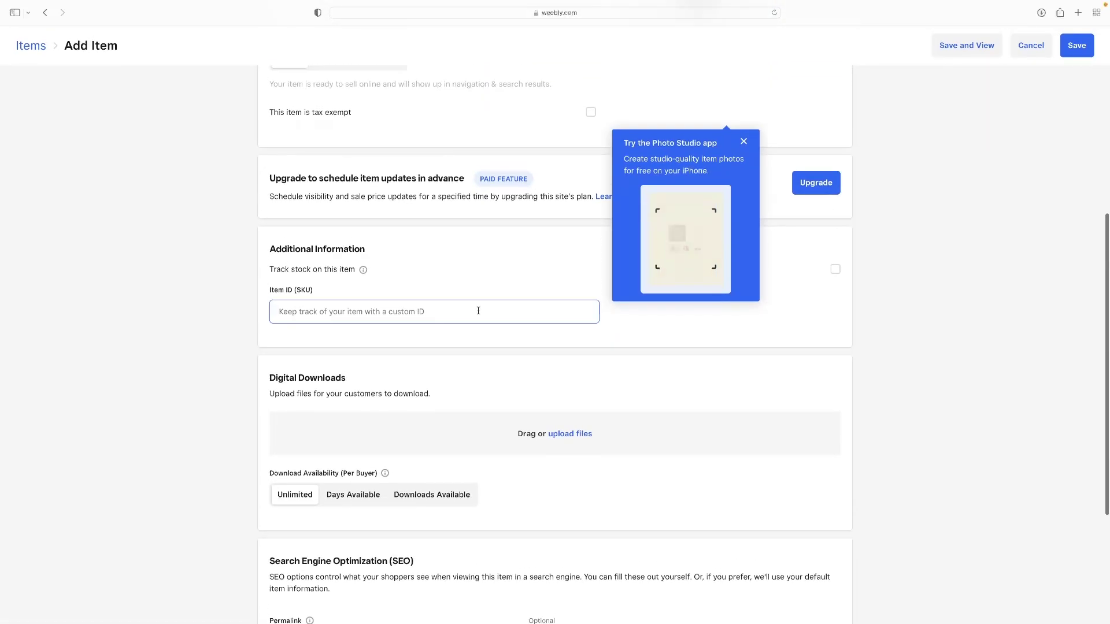
scroll(480, 314, "down", 1)
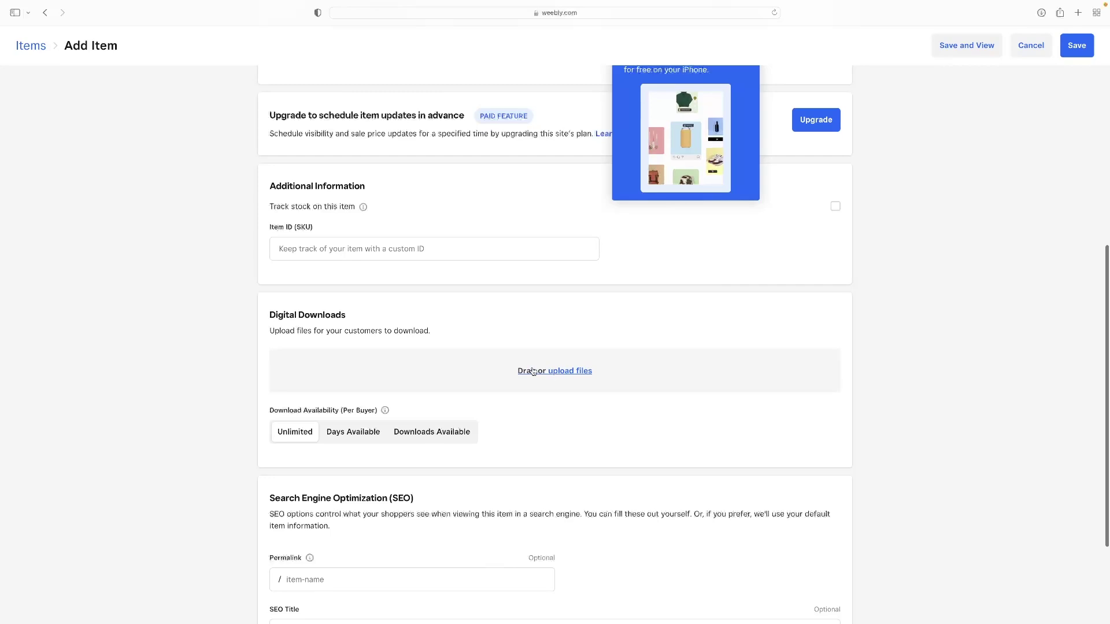
scroll(558, 377, "down", 2)
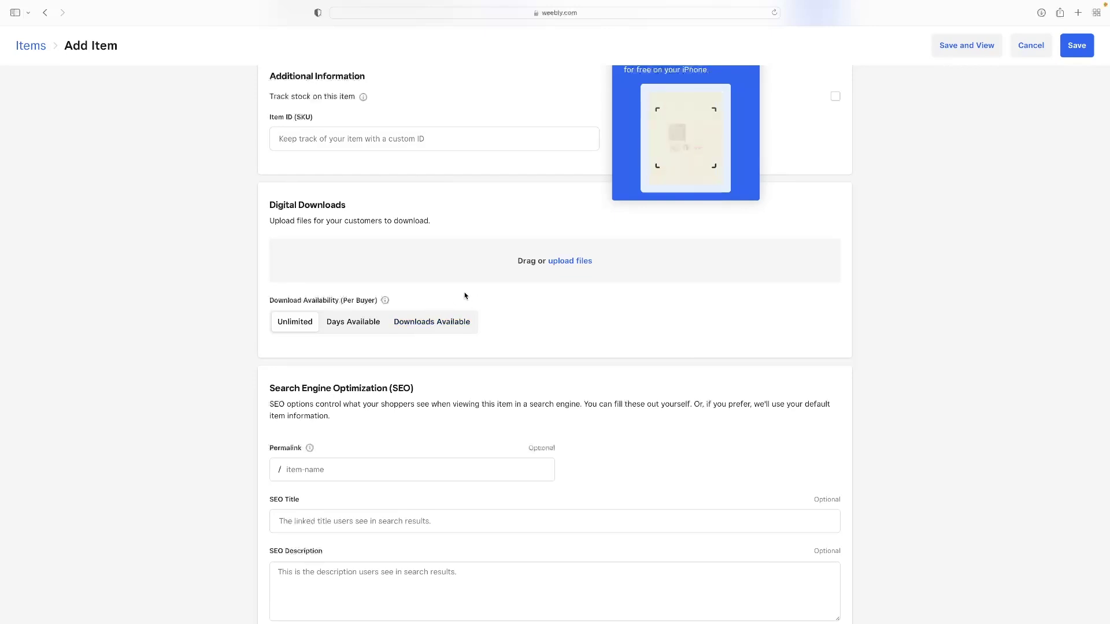
scroll(463, 296, "down", 2)
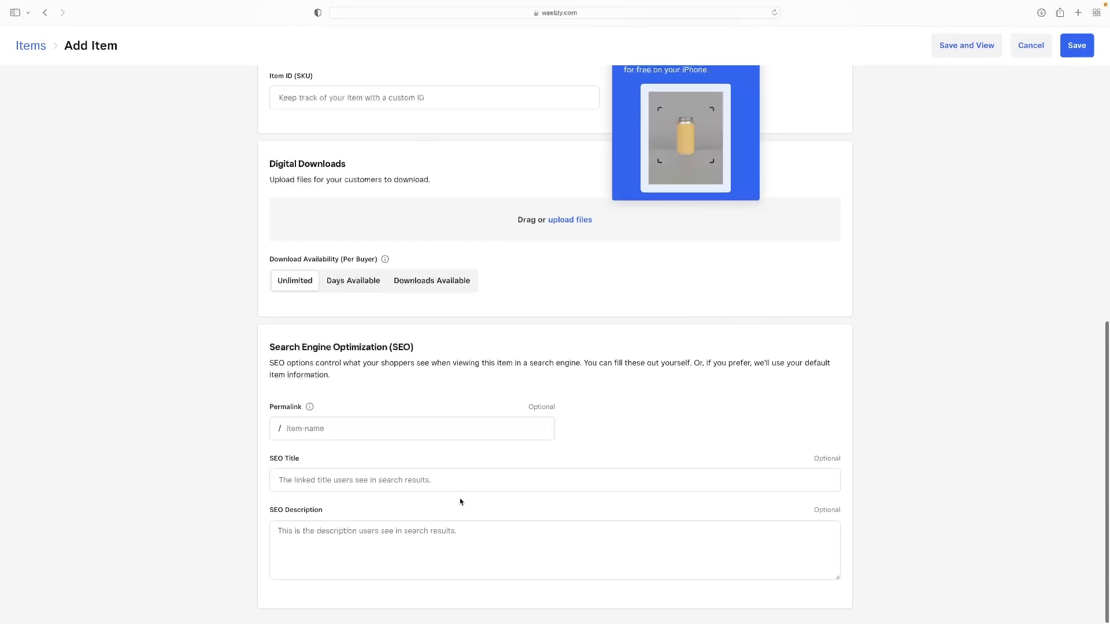
left_click(462, 522)
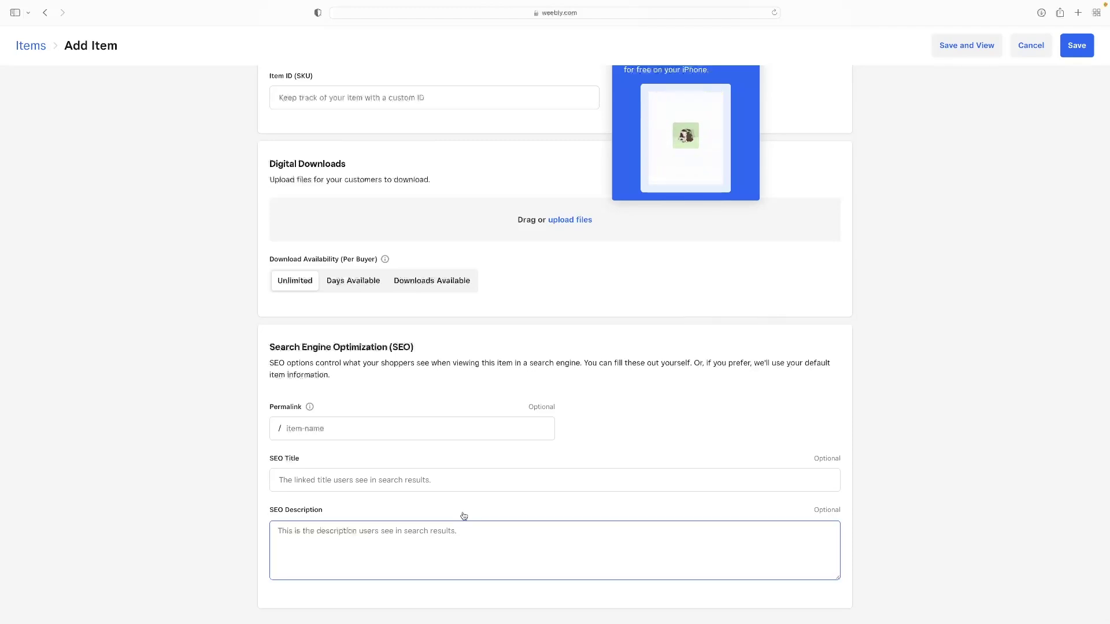
left_click(413, 480)
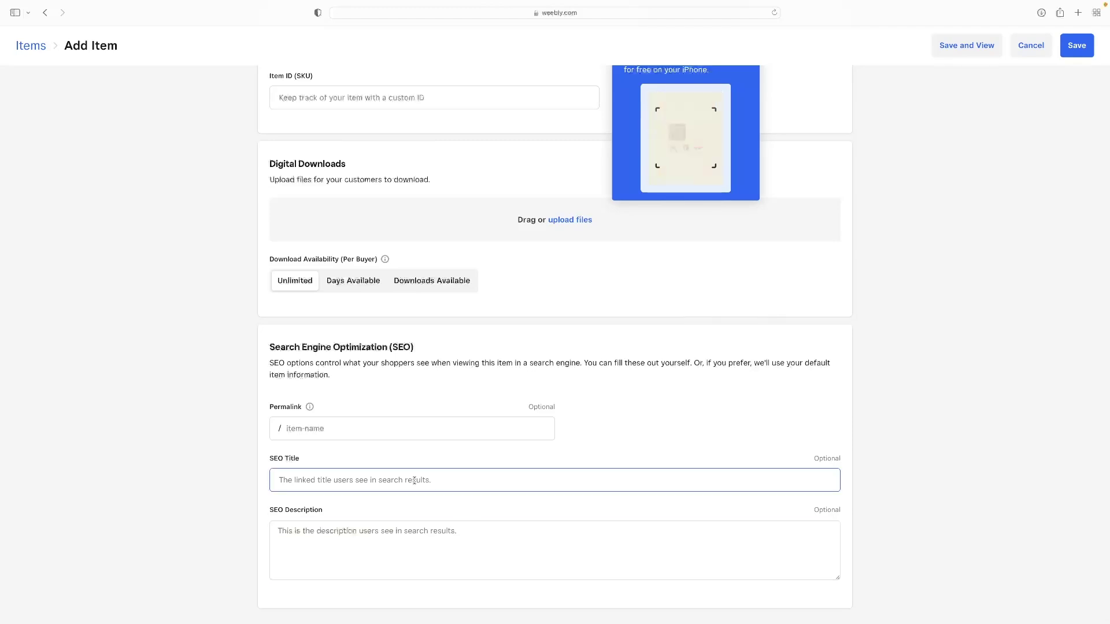
left_click(392, 364)
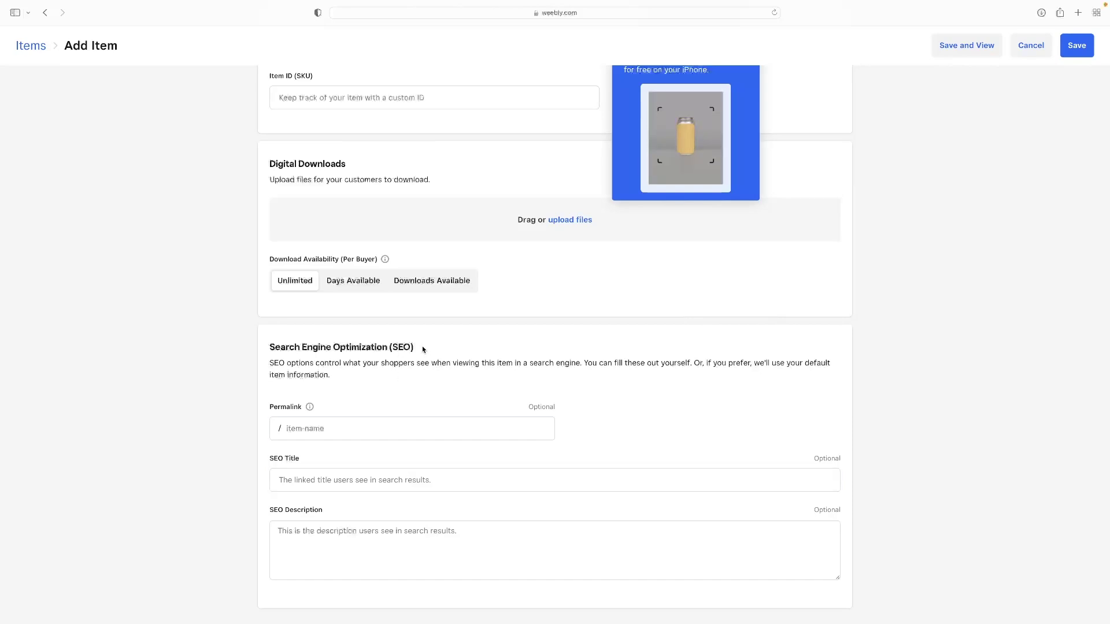
left_click(391, 573)
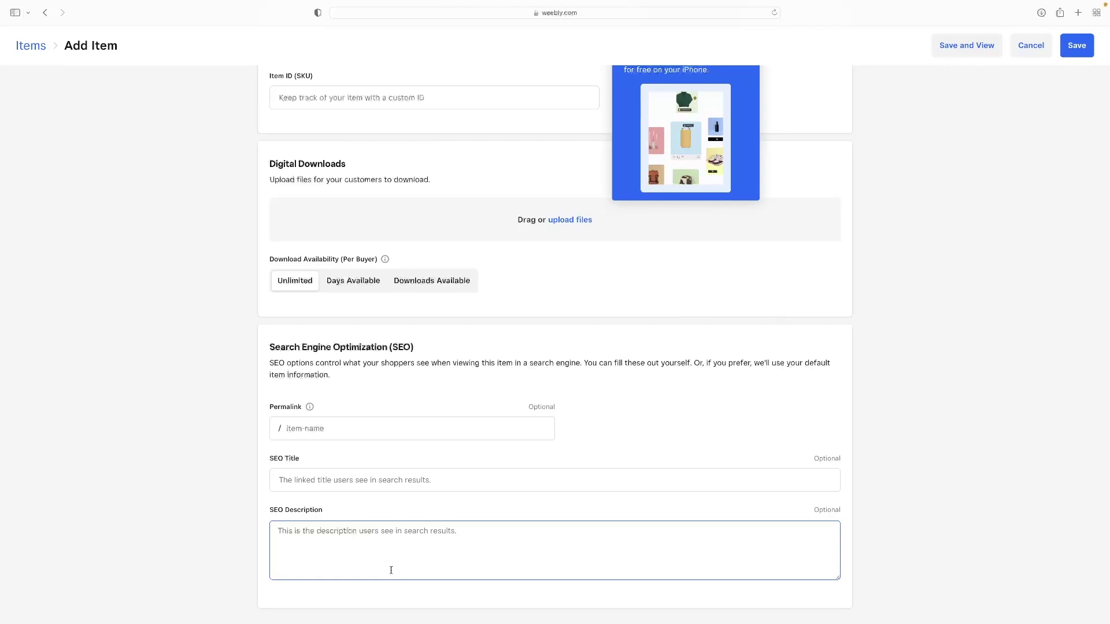
left_click(363, 483)
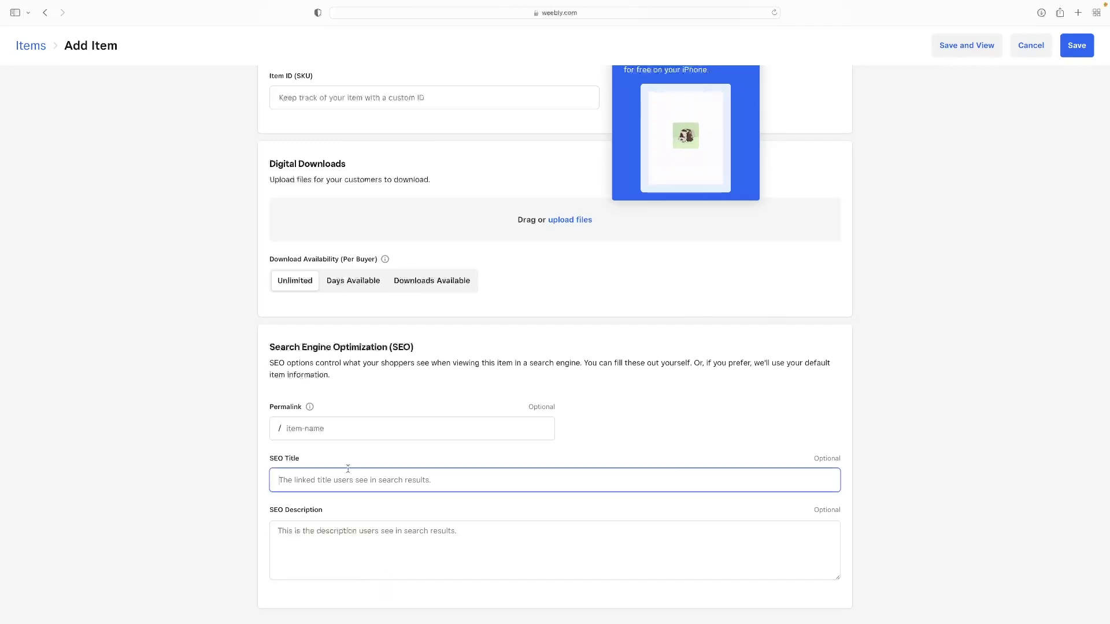
left_click(347, 421)
scroll(357, 415, "up", 10)
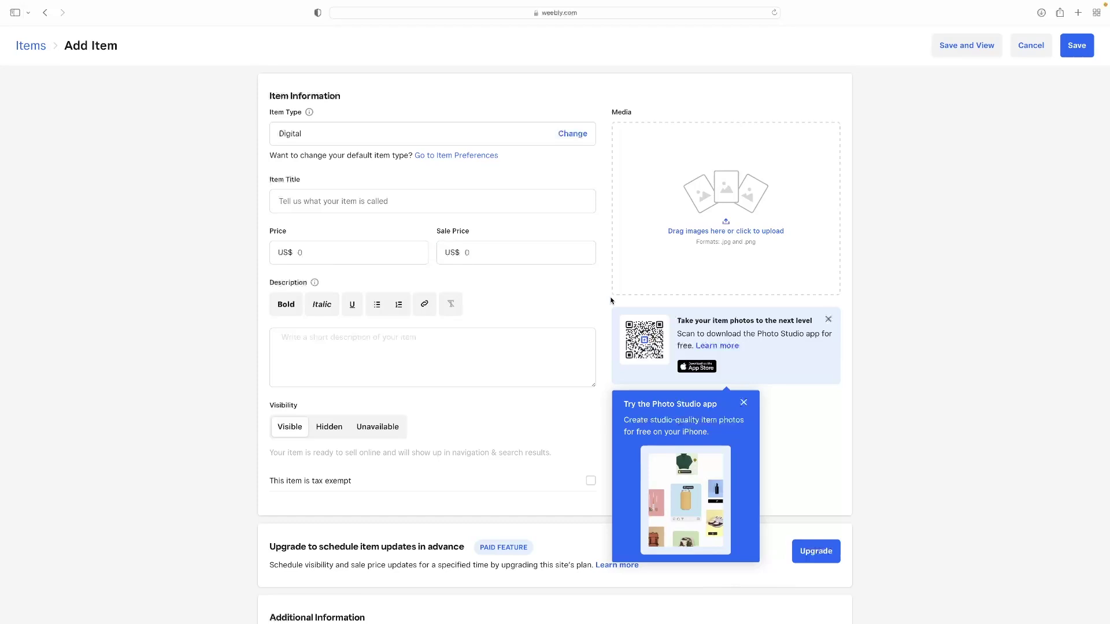
- Attempt Save and View, then cancel the item and confirm discarding unsaved changes
left_click(989, 54)
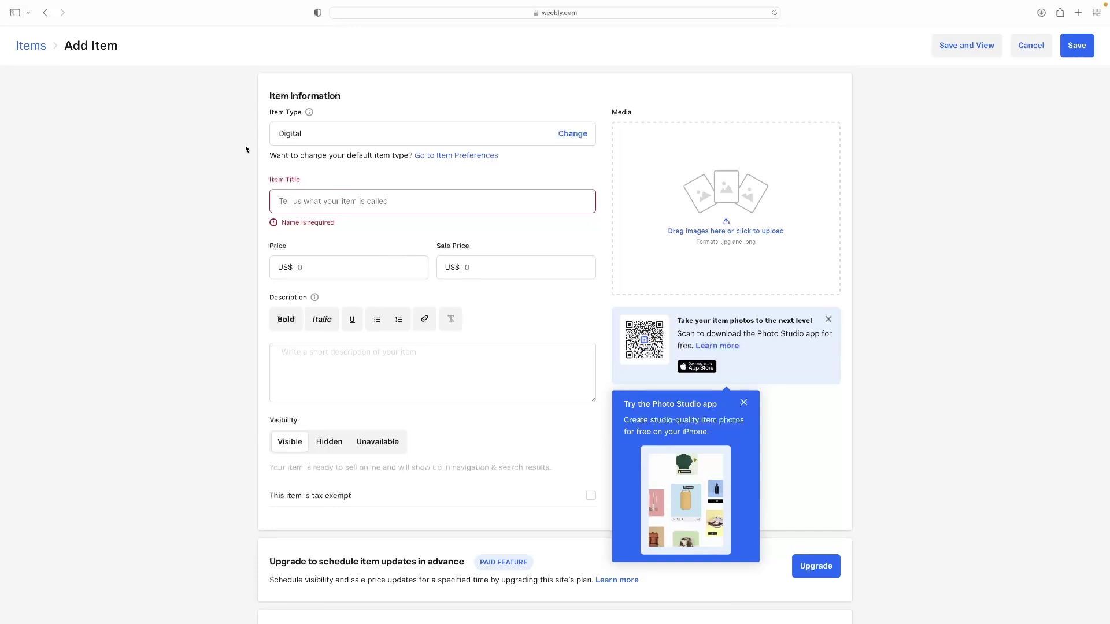
left_click(1040, 55)
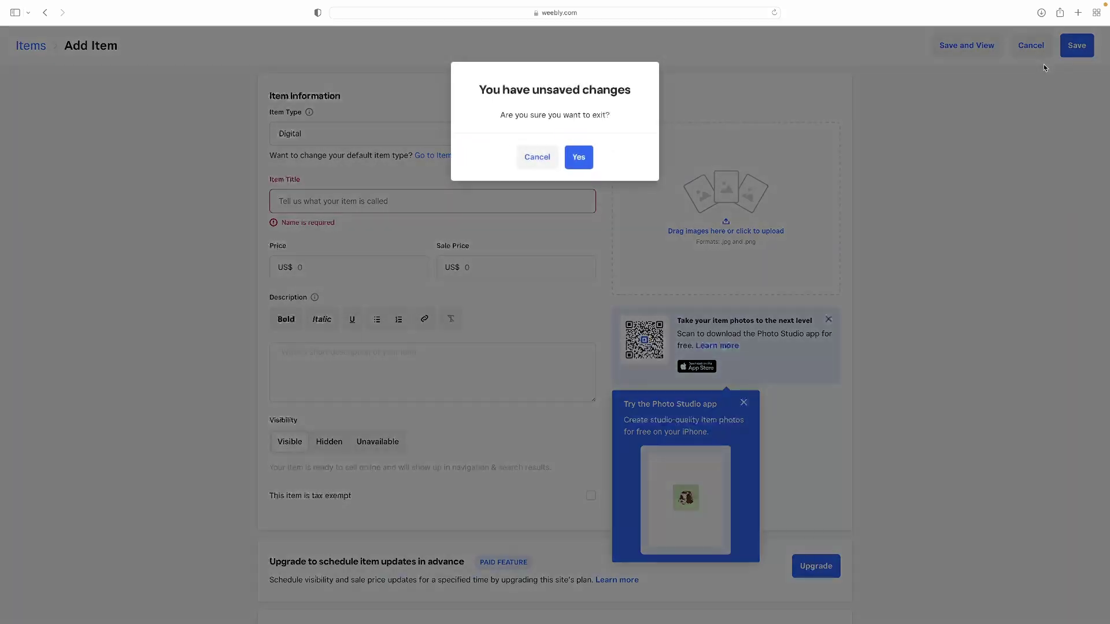
left_click(579, 158)
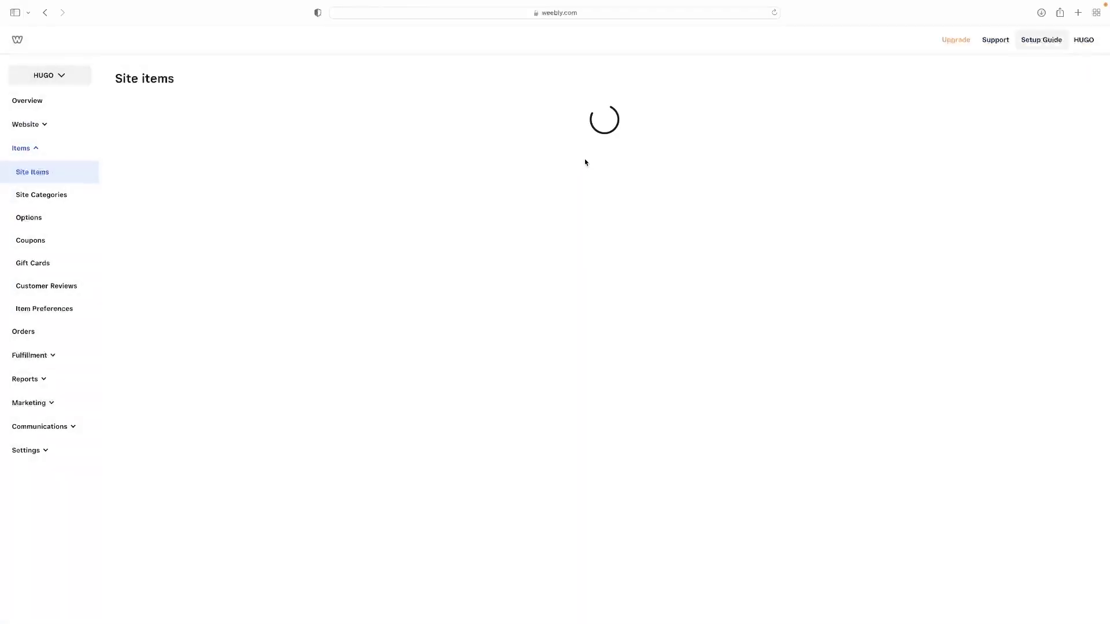